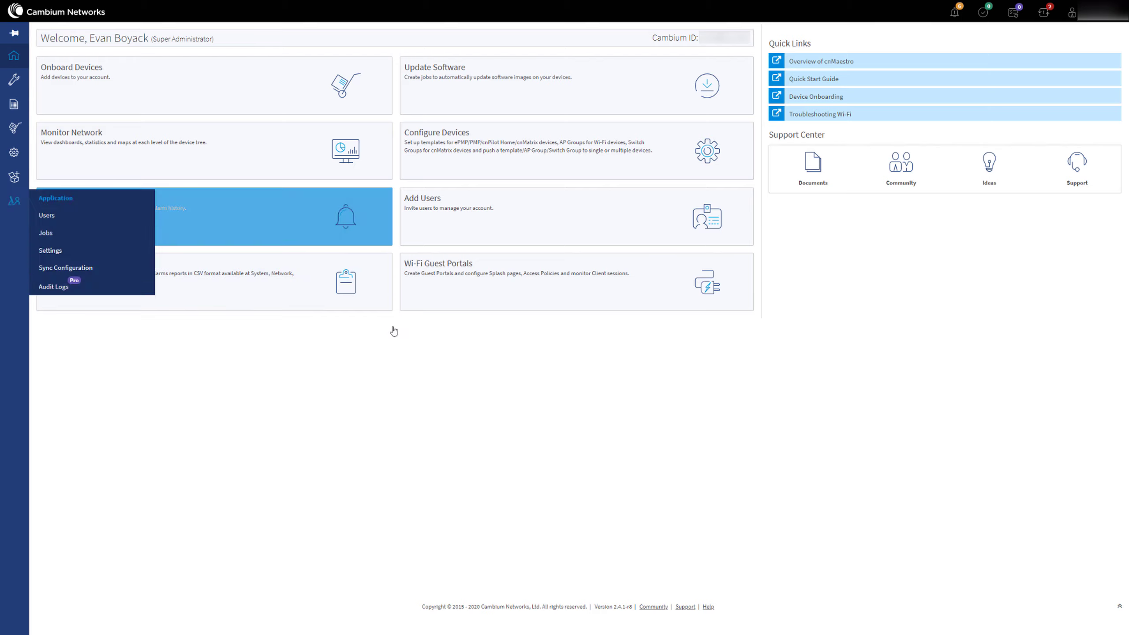
In the CBRS management tool, start a sector import using RM_450m_cbrs_template_v15.xlsx as the Excel file.
mouse_move(14, 177)
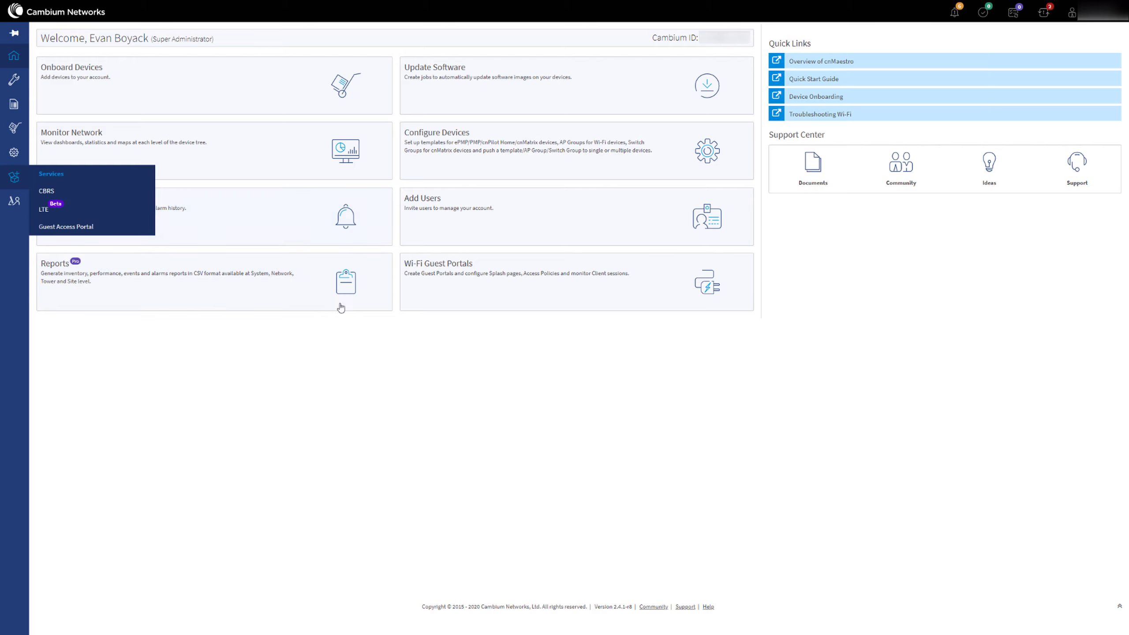
click(83, 194)
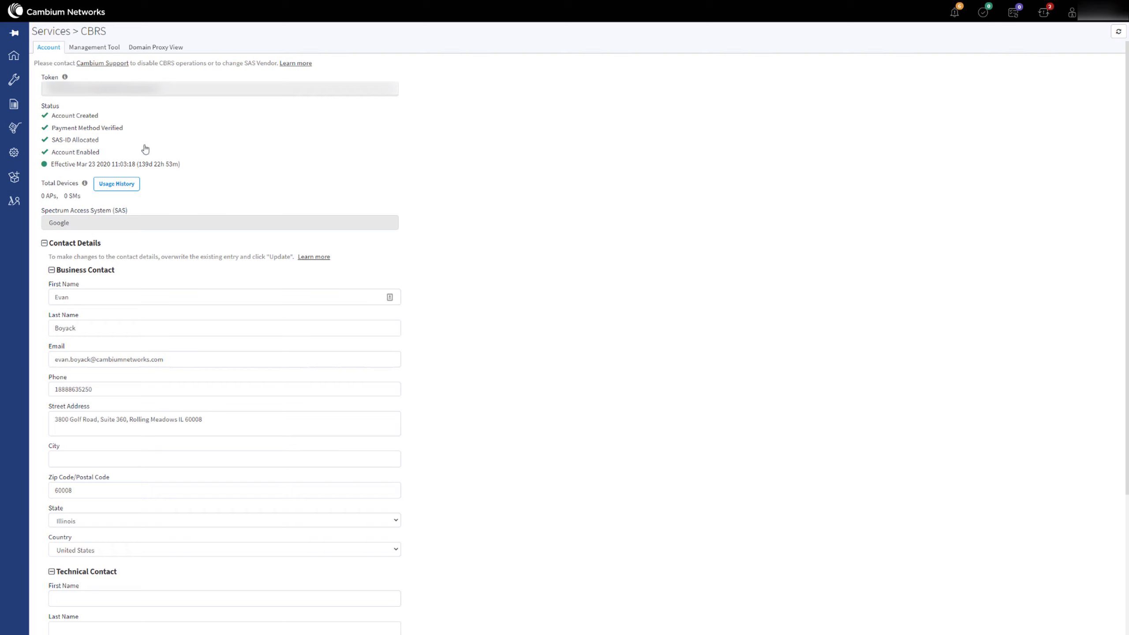
click(95, 47)
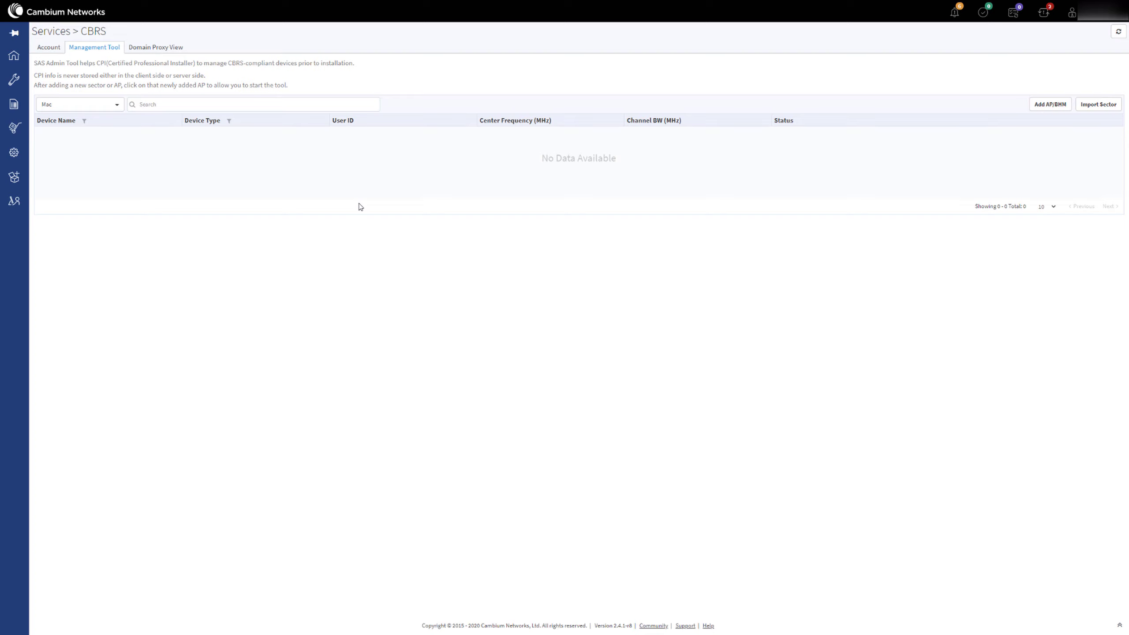
click(1098, 105)
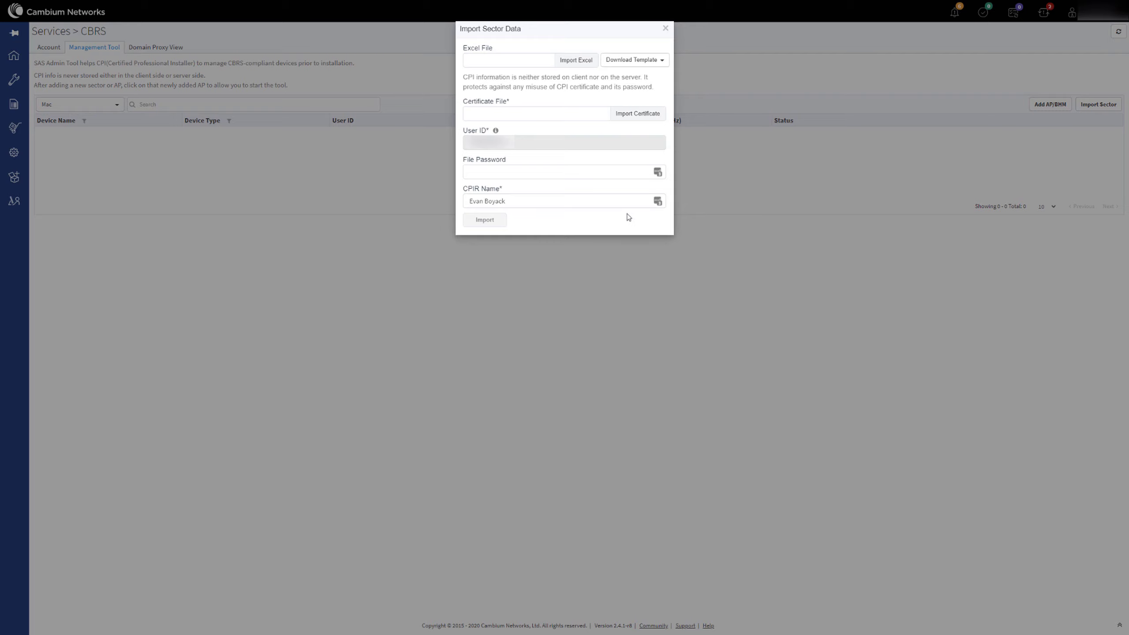
click(580, 63)
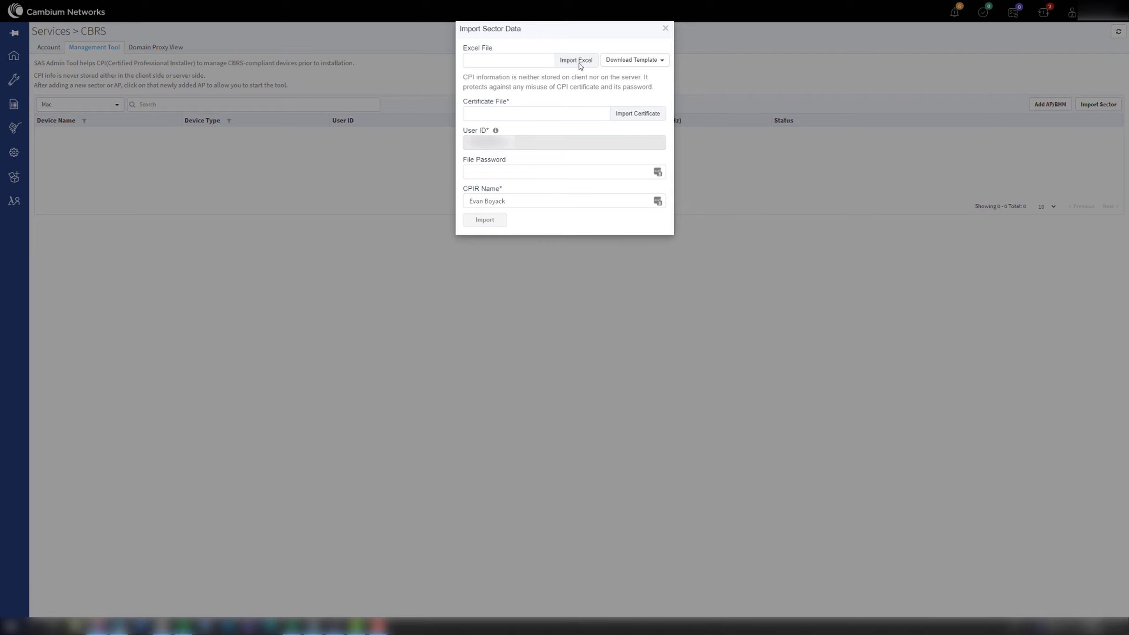
click(174, 71)
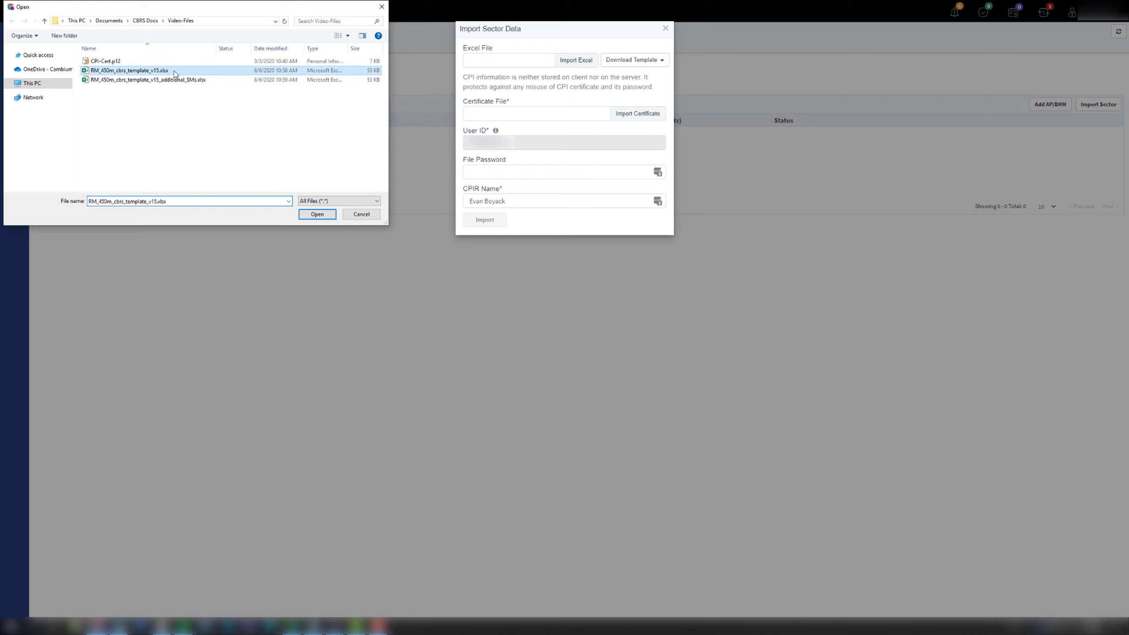
click(316, 214)
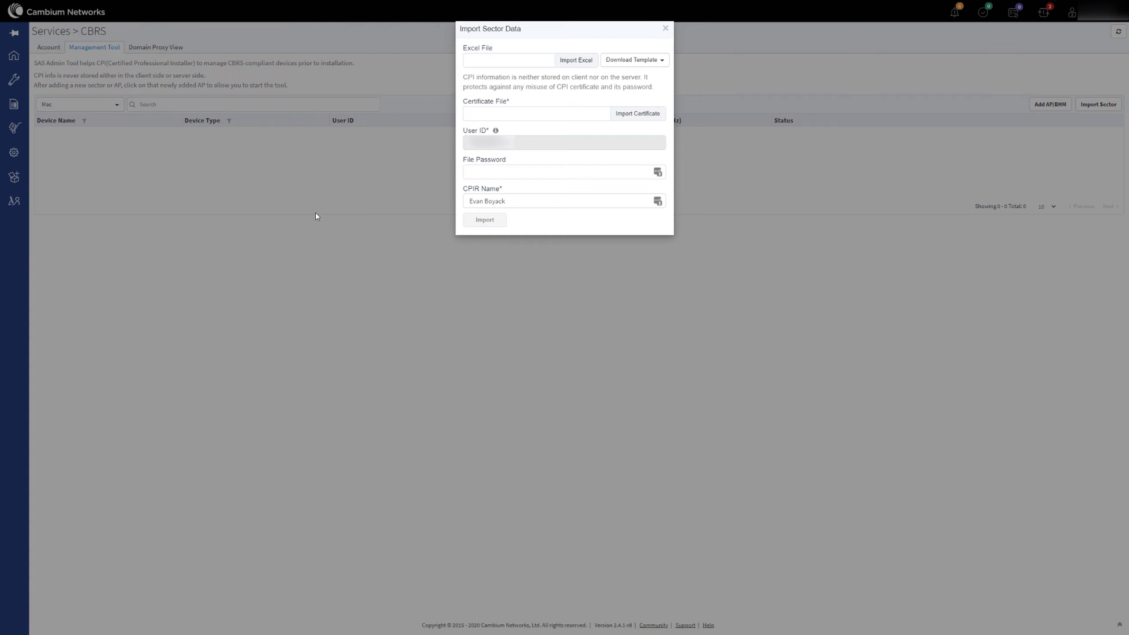
Add CPI-Cert.p12 as the certificate file, enter the certificate's file password, and import the sector data.
click(636, 114)
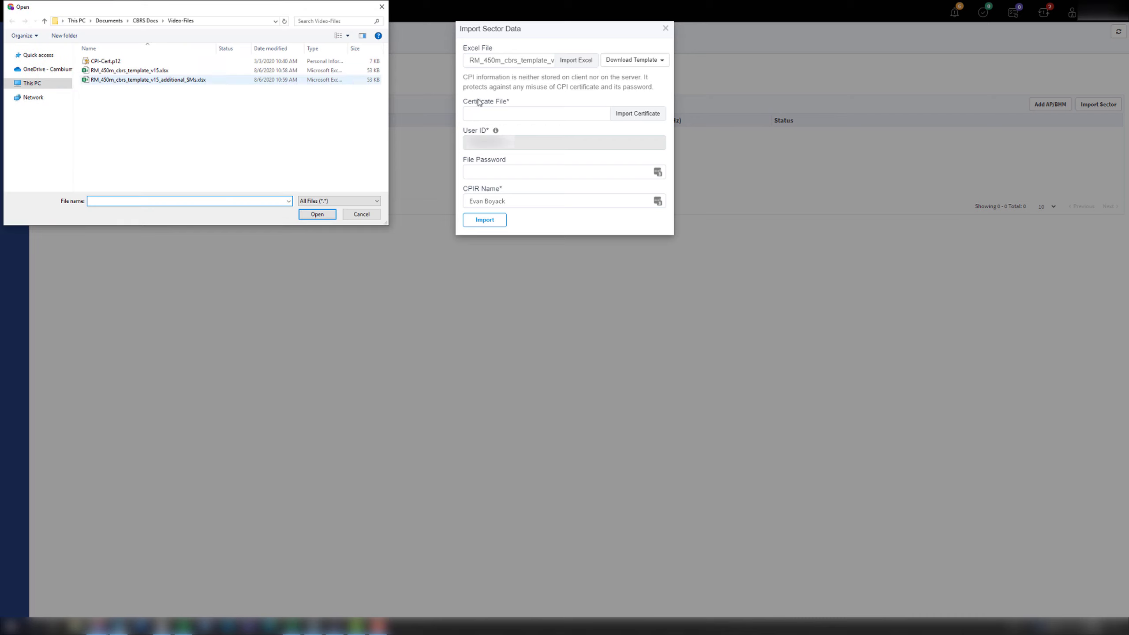
click(107, 61)
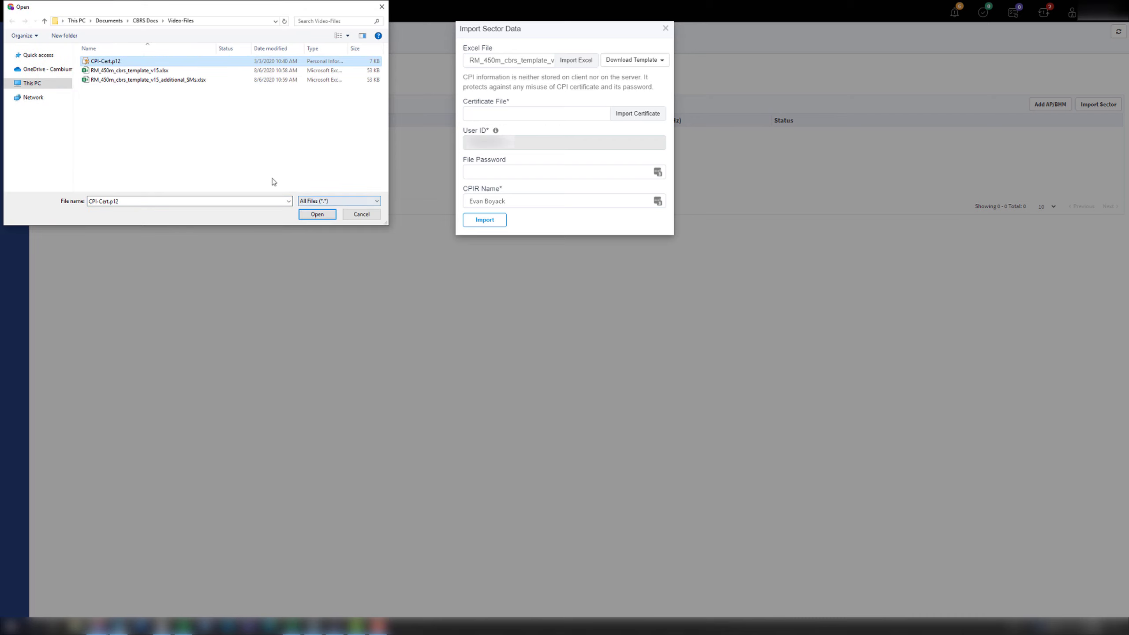
click(317, 215)
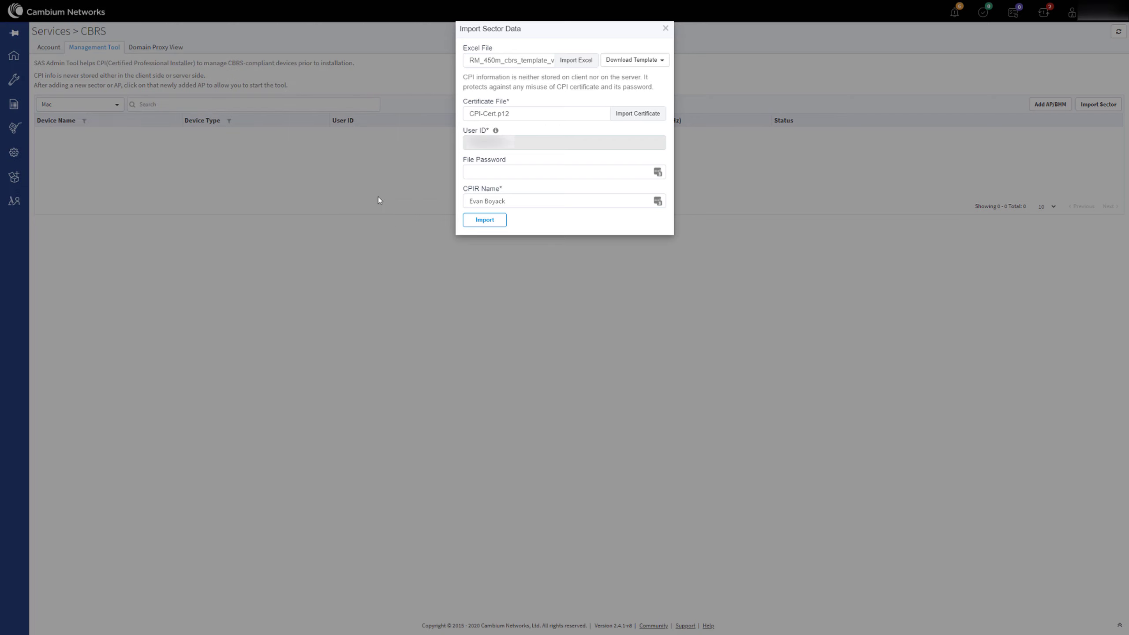
click(480, 172)
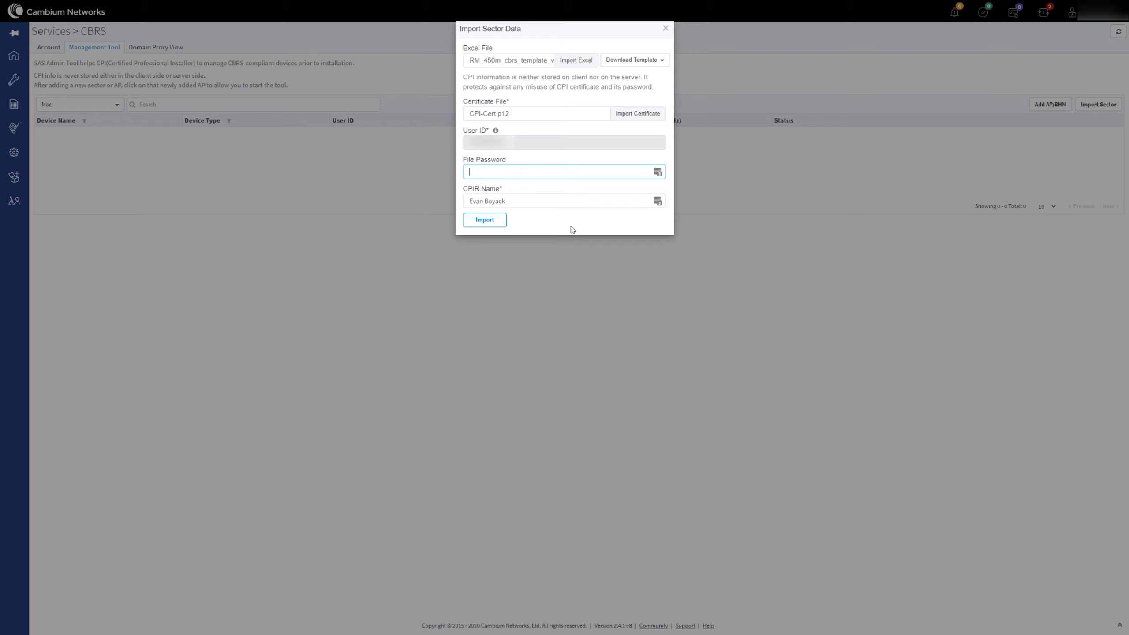
key(ctrl+v)
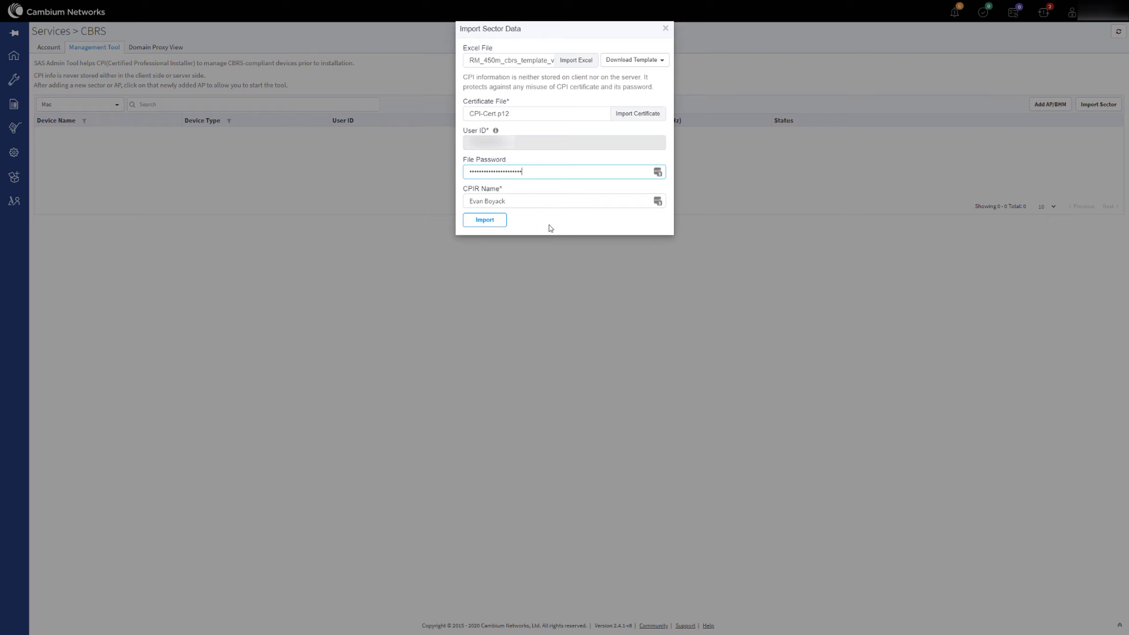
click(489, 224)
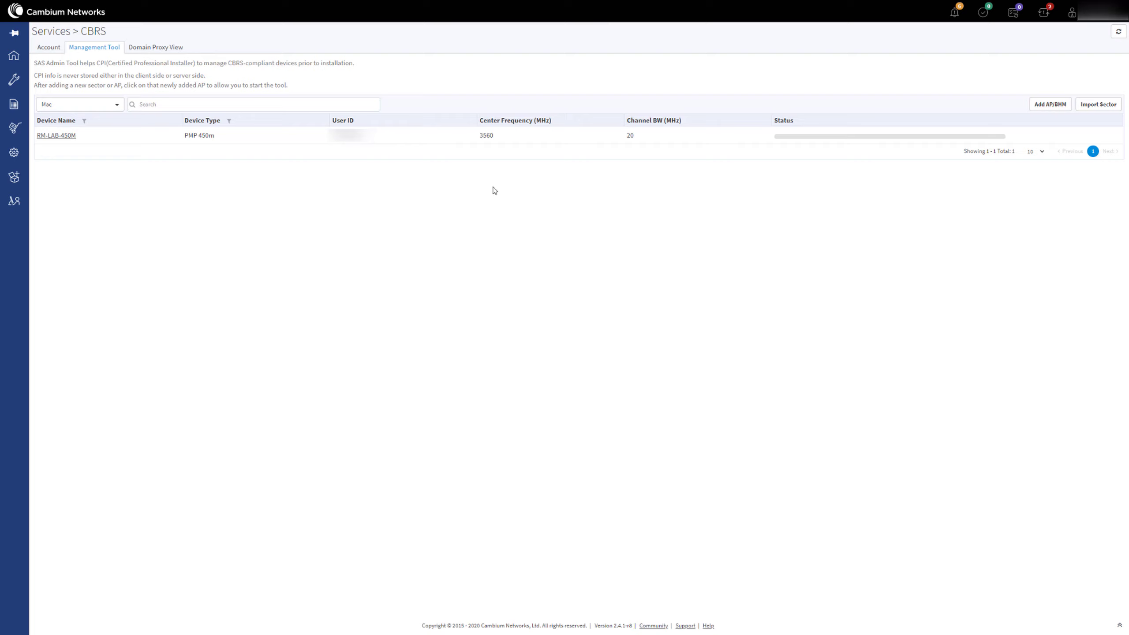
Start SAS registration for all devices in the RM-LAB-450M sector and refresh their registration status.
click(56, 135)
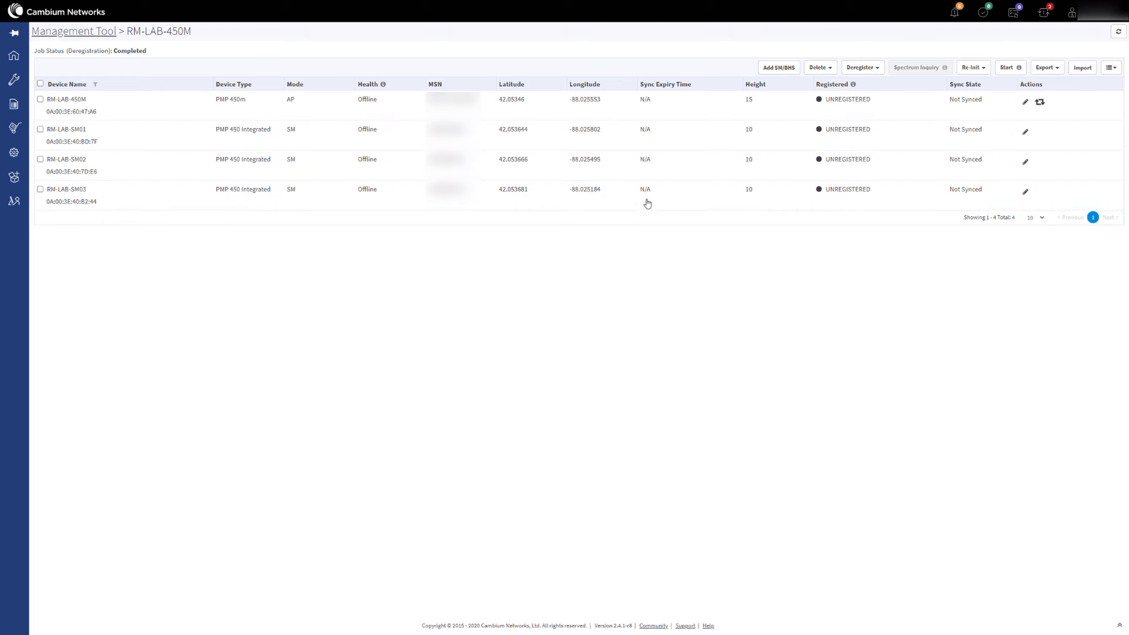
click(1008, 70)
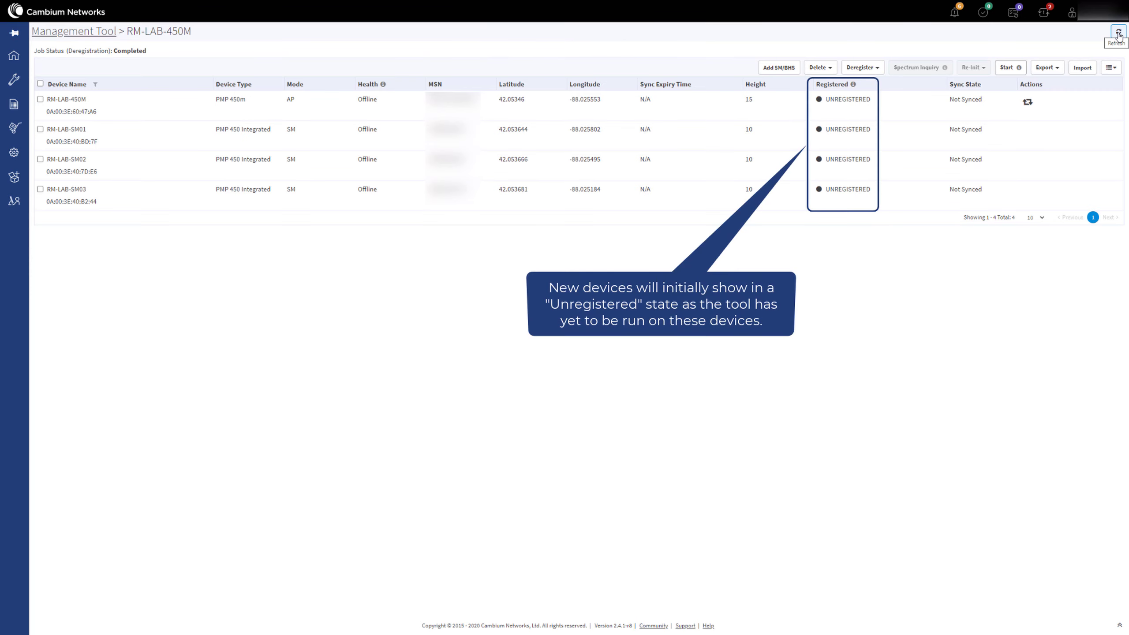
click(1119, 35)
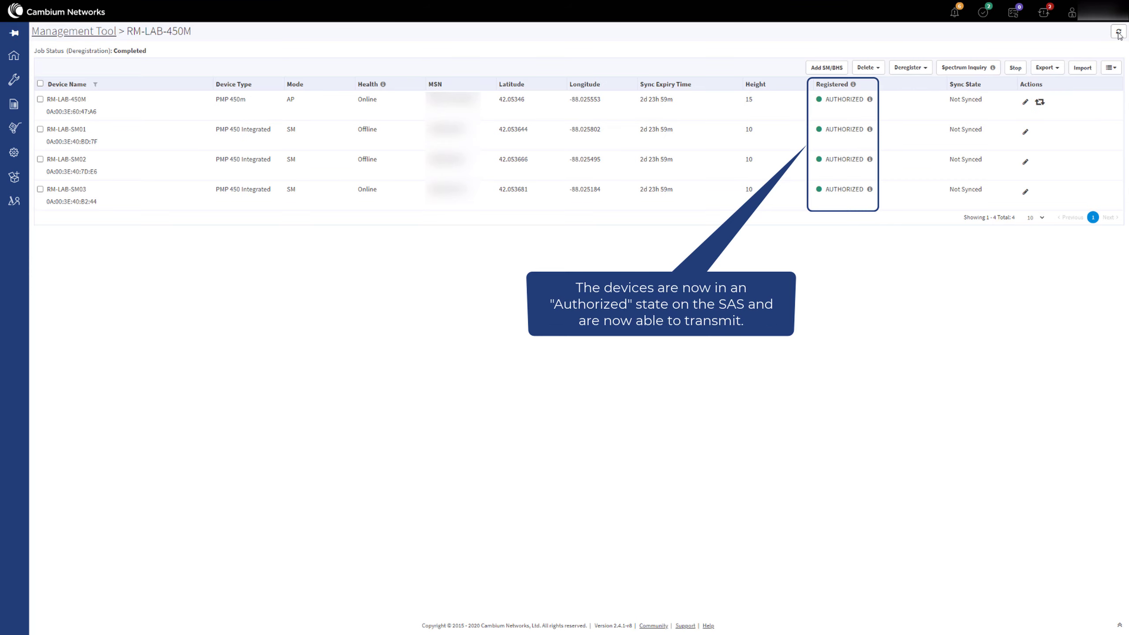
click(1119, 33)
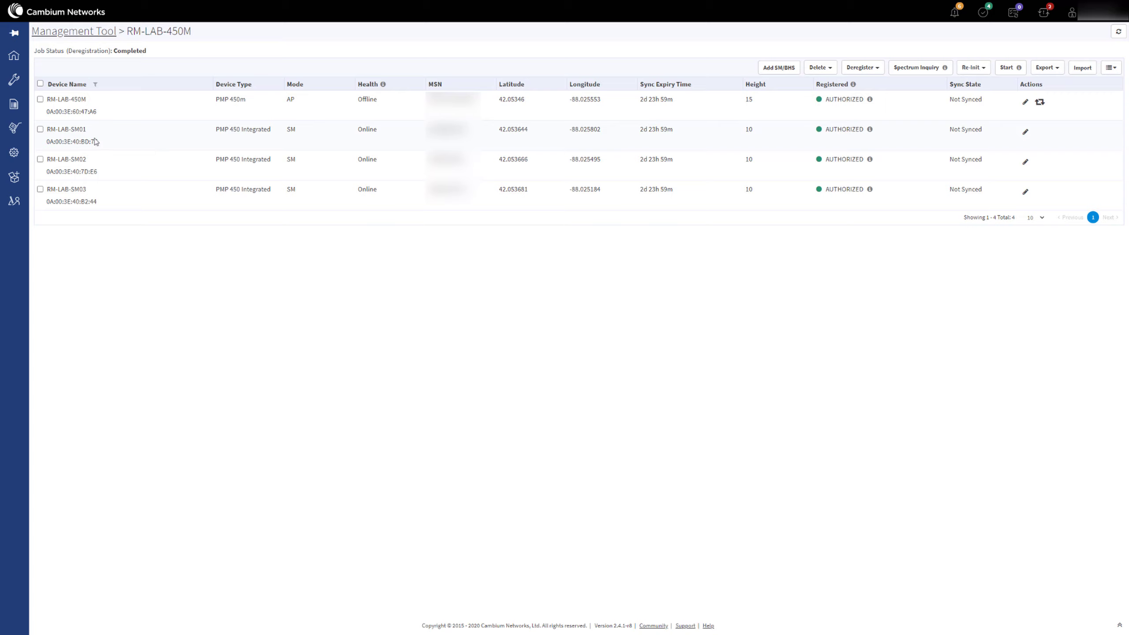
Approve all devices waiting in the onboarding queue and refresh the list.
mouse_move(14, 152)
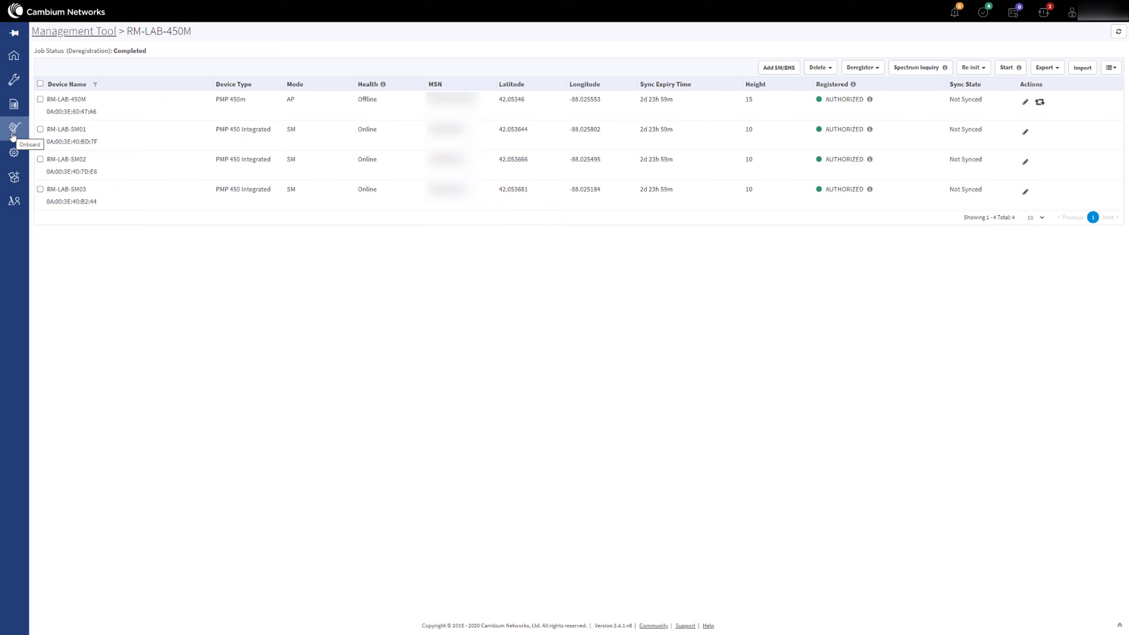
click(13, 135)
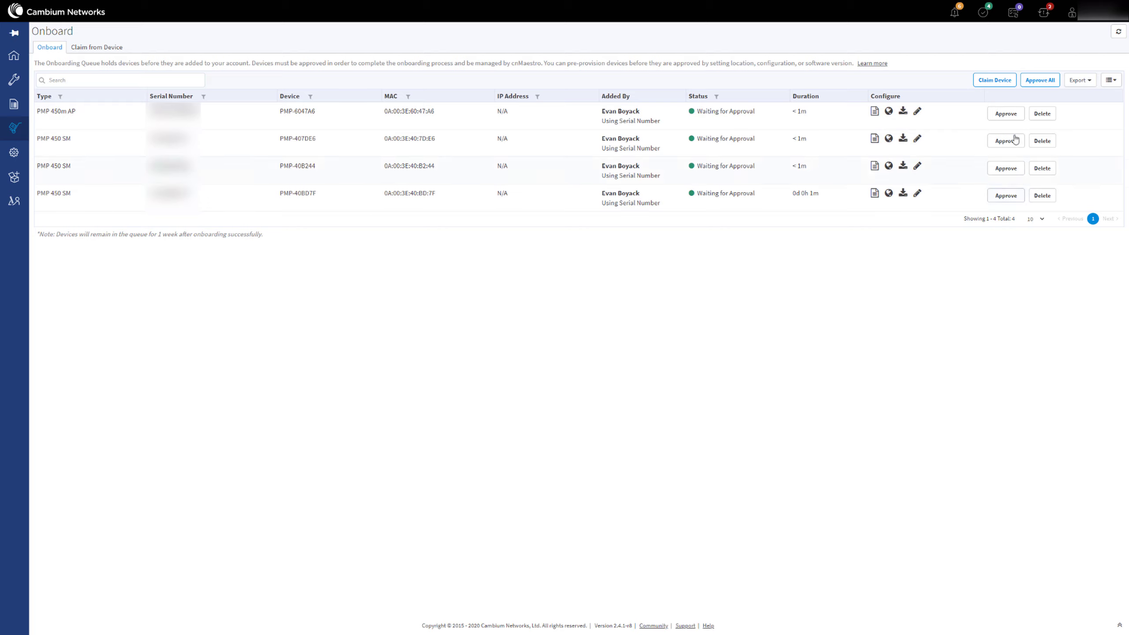
click(1037, 82)
click(1117, 35)
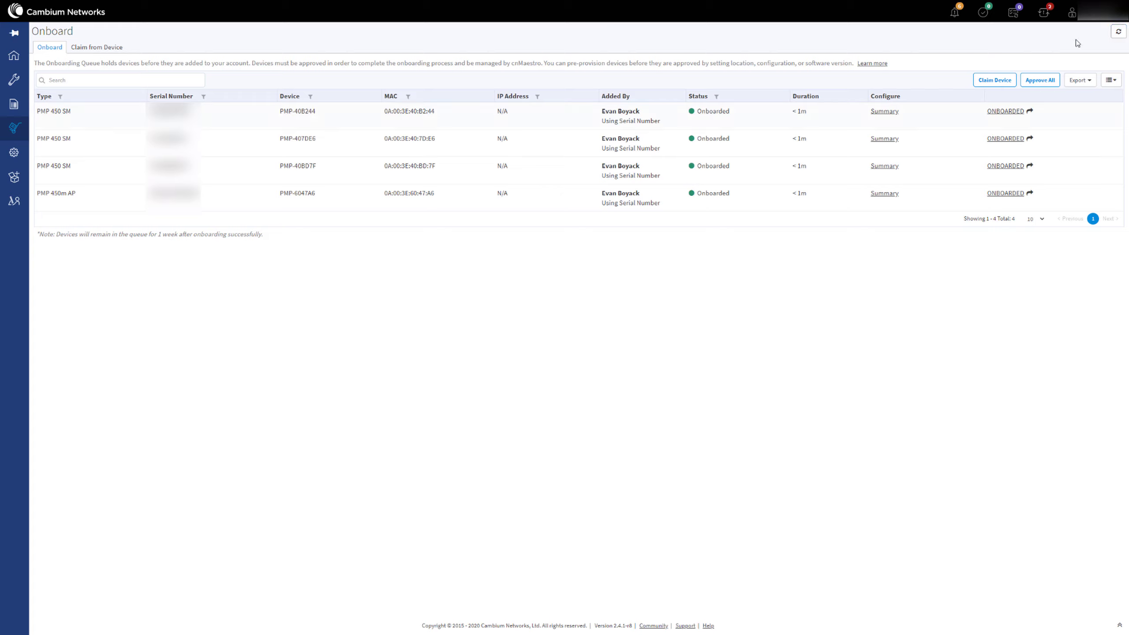
In the CBRS management tool, sync the RM-LAB-450M access point to enable CBRS on it, and refresh the sync state.
mouse_move(14, 177)
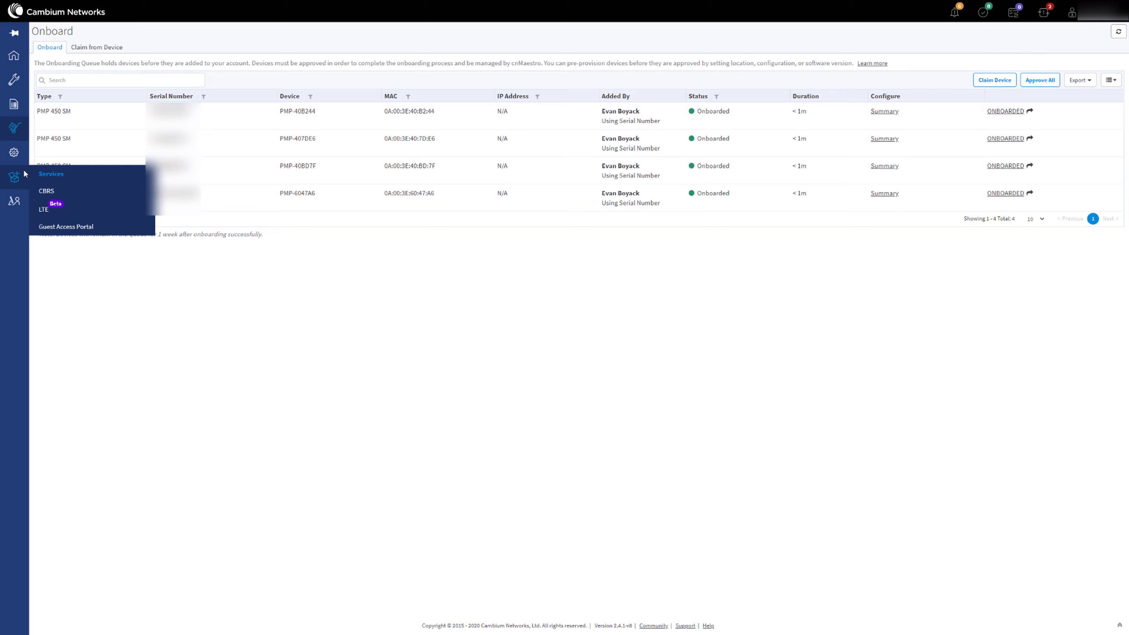
click(85, 194)
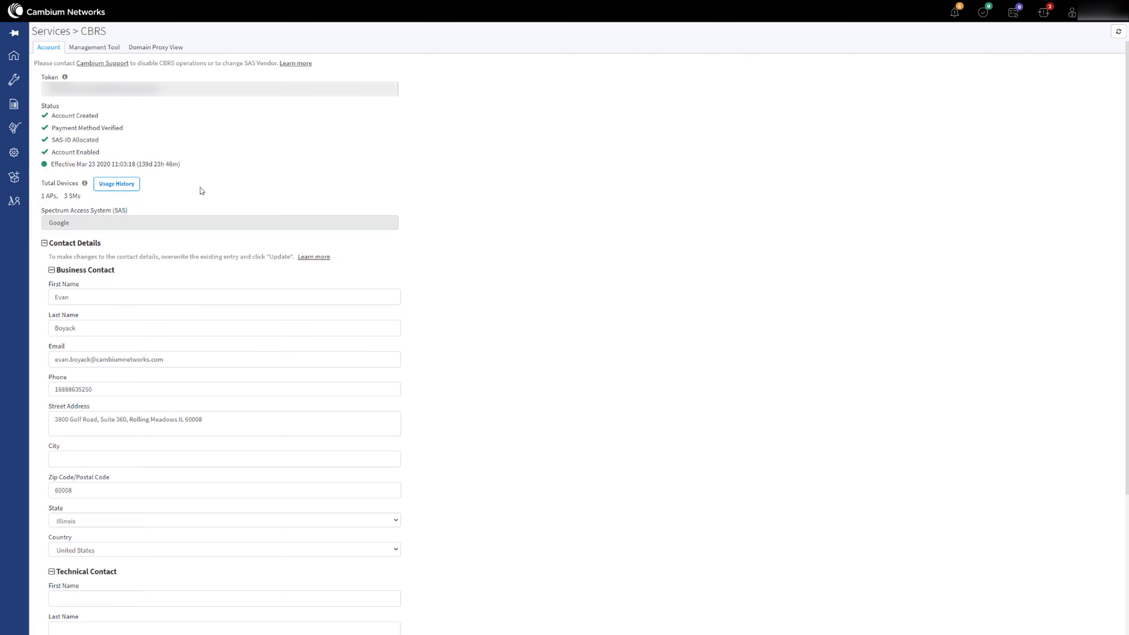
click(112, 52)
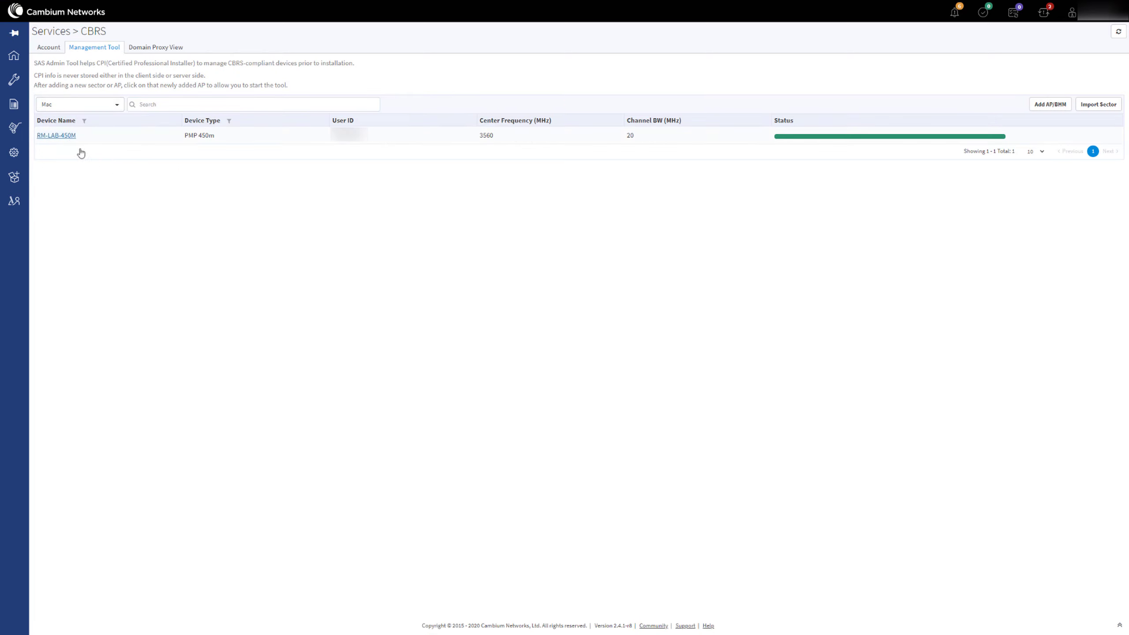
click(65, 137)
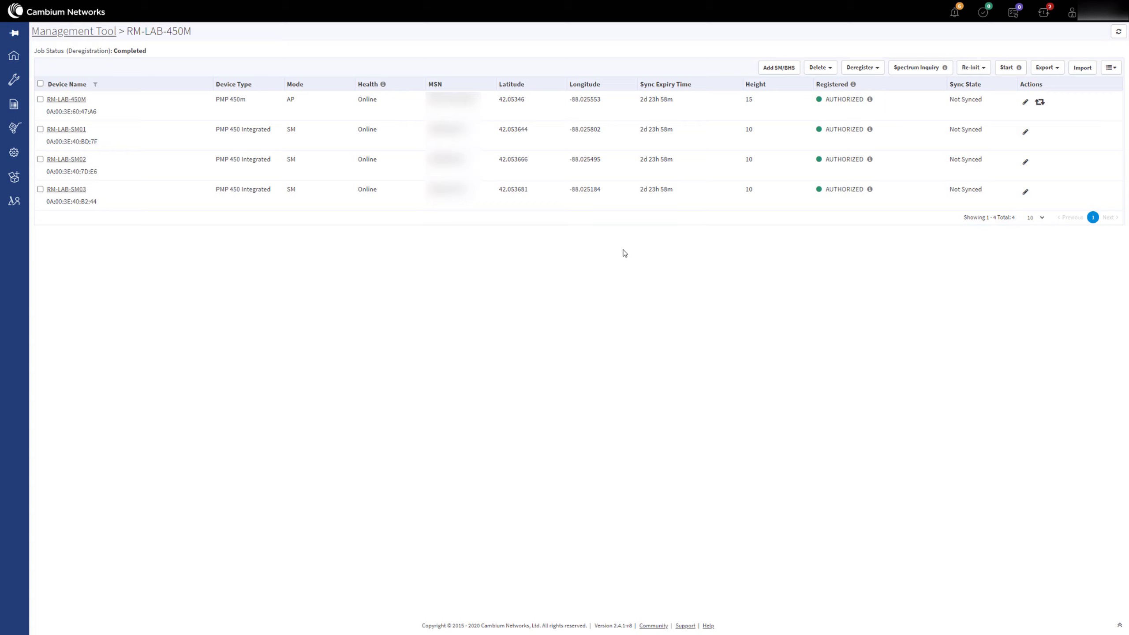
click(1039, 103)
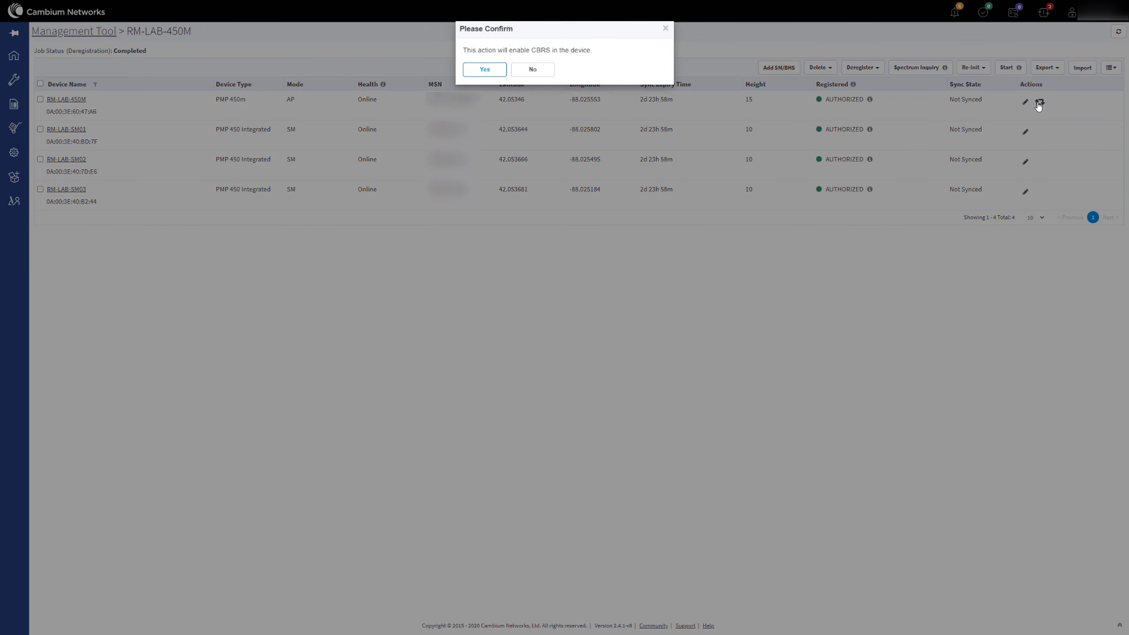
click(486, 74)
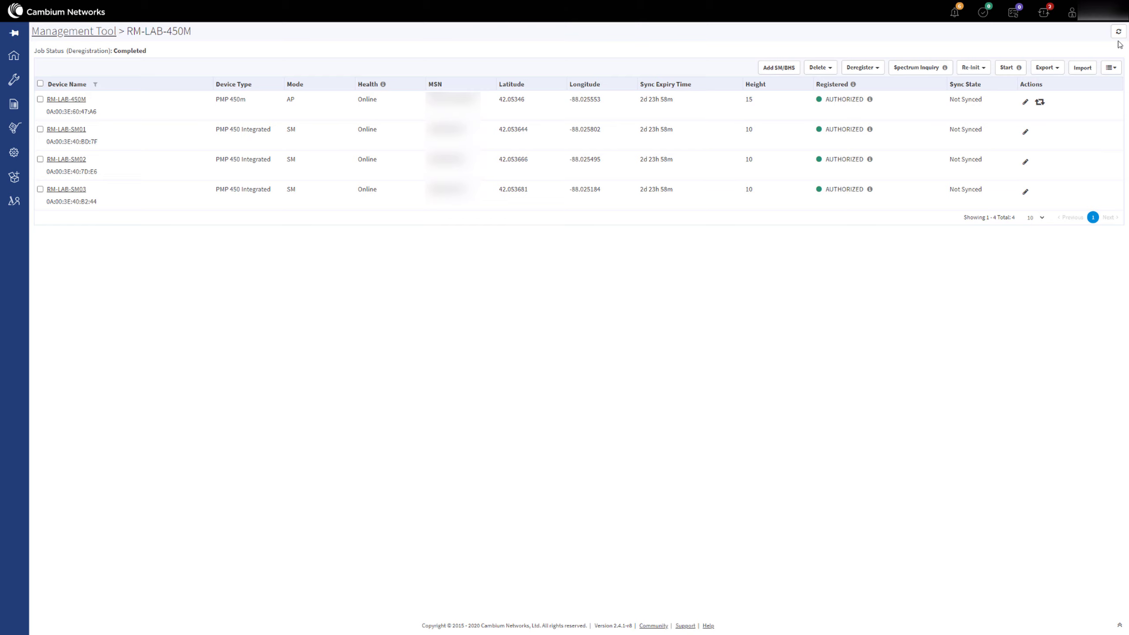
click(1119, 32)
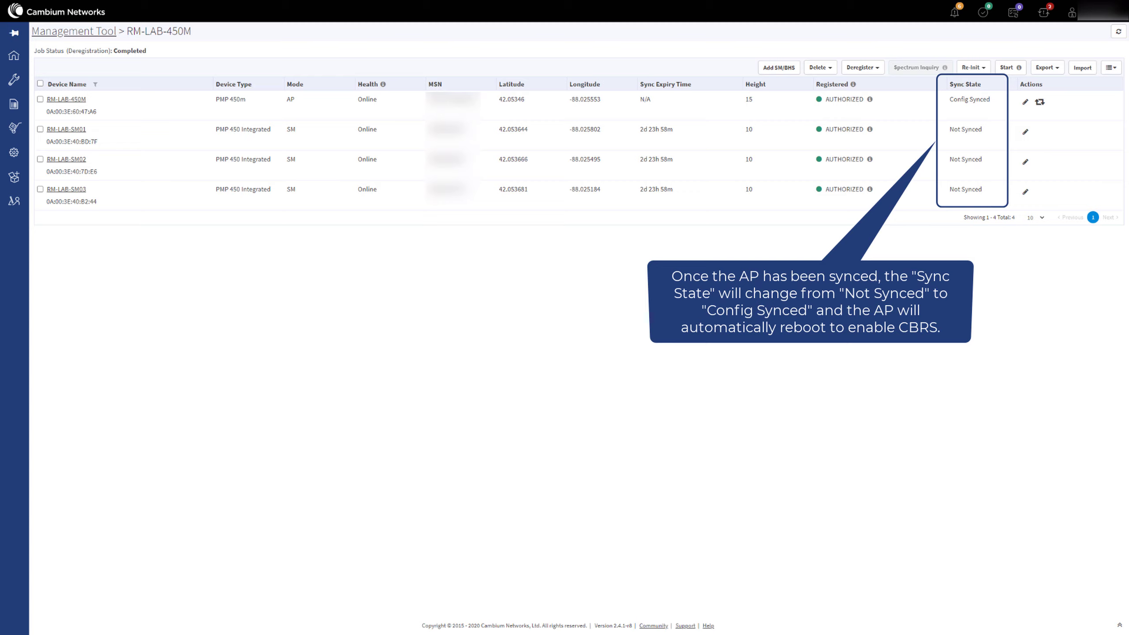
click(1120, 39)
click(1118, 37)
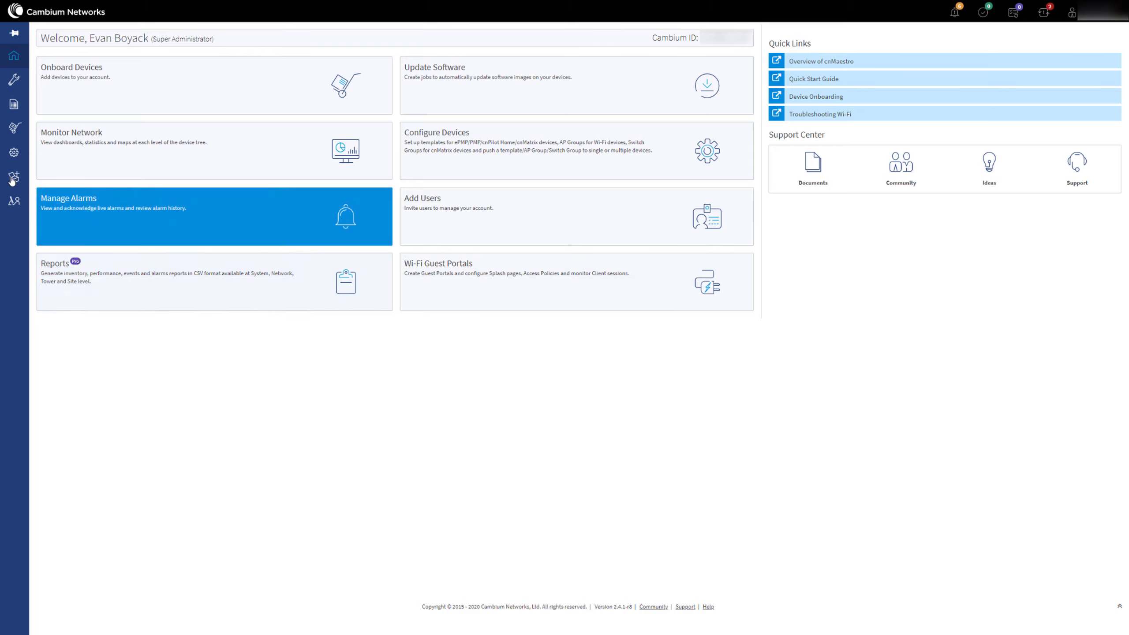
Open the RM-LAB-450M sector in the CBRS management tool and start an SM data import from RM_450m_cbrs_template_v15_additional_SMs.xlsx.
mouse_move(12, 177)
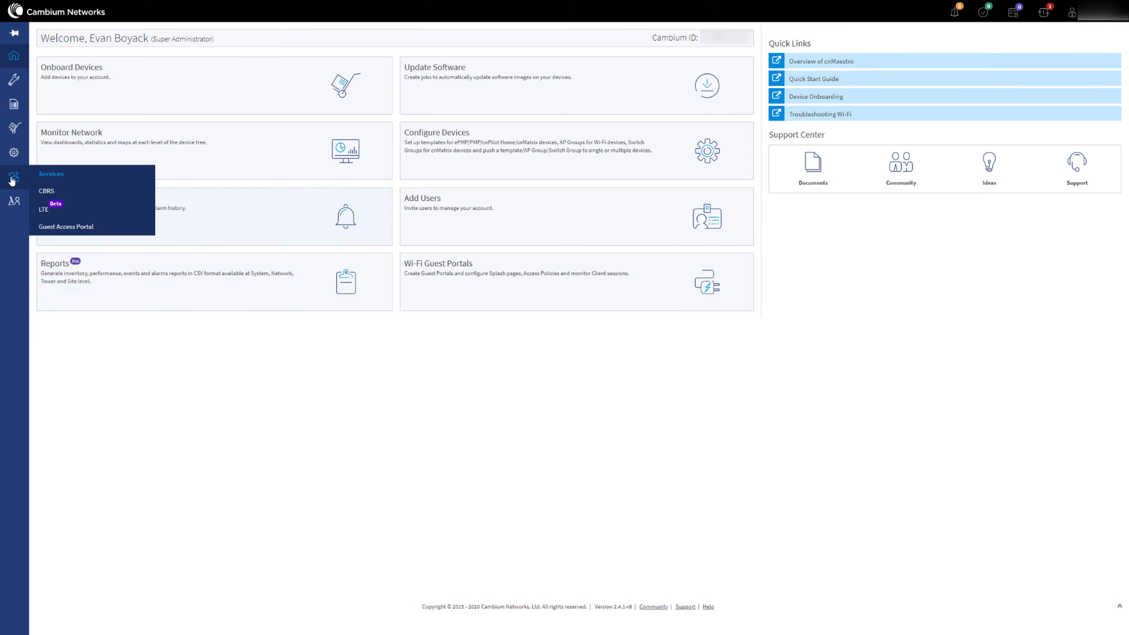
click(93, 193)
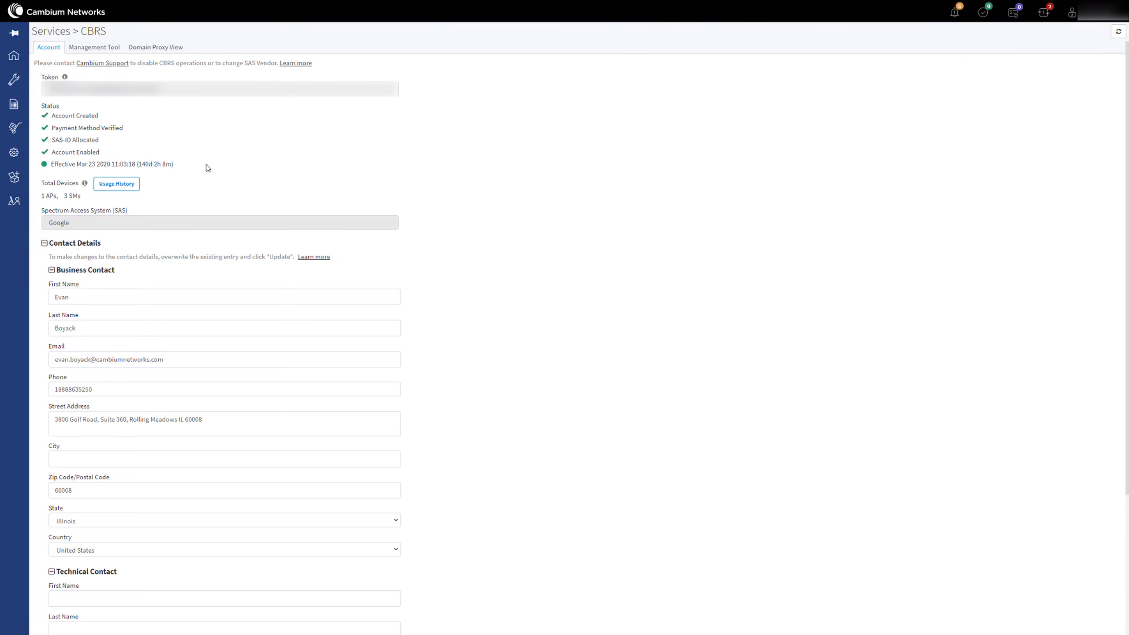
click(92, 47)
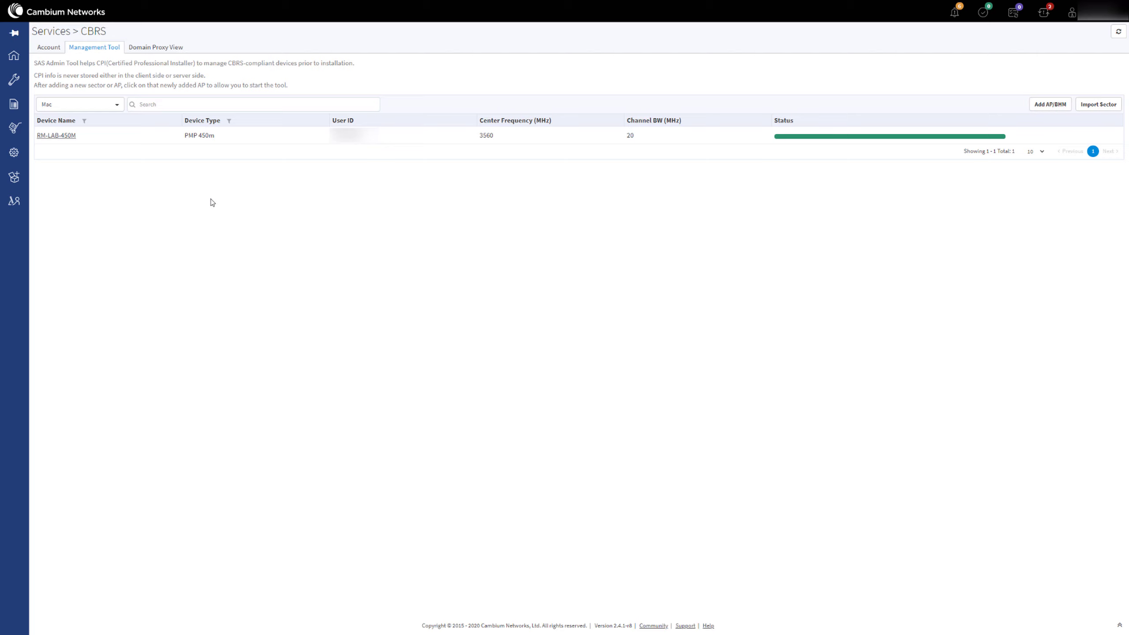
click(62, 136)
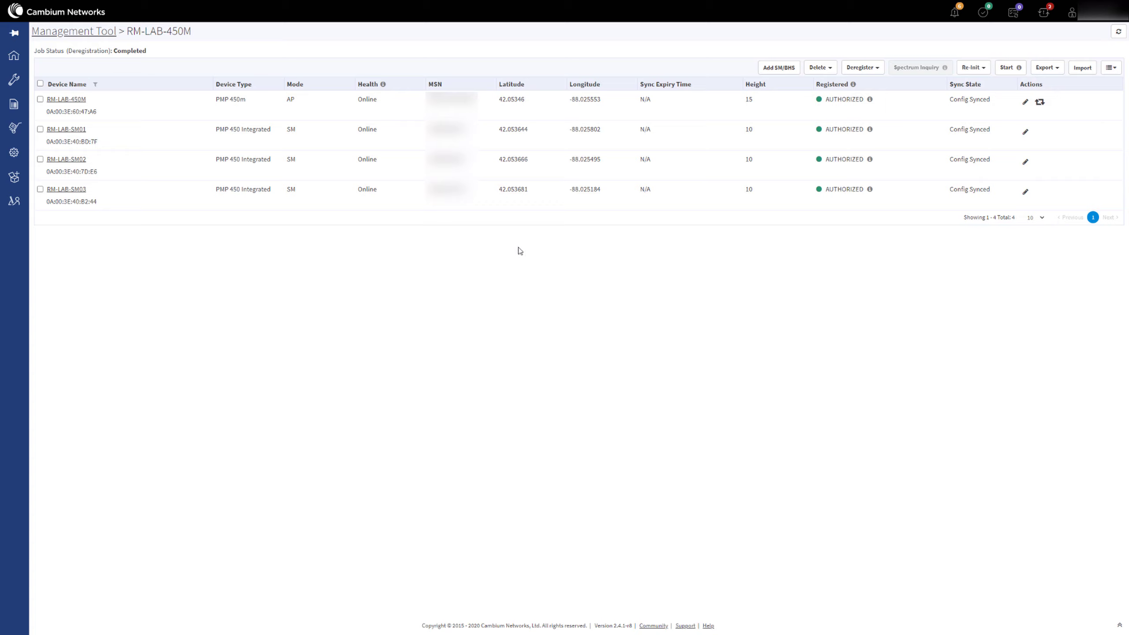
click(1080, 71)
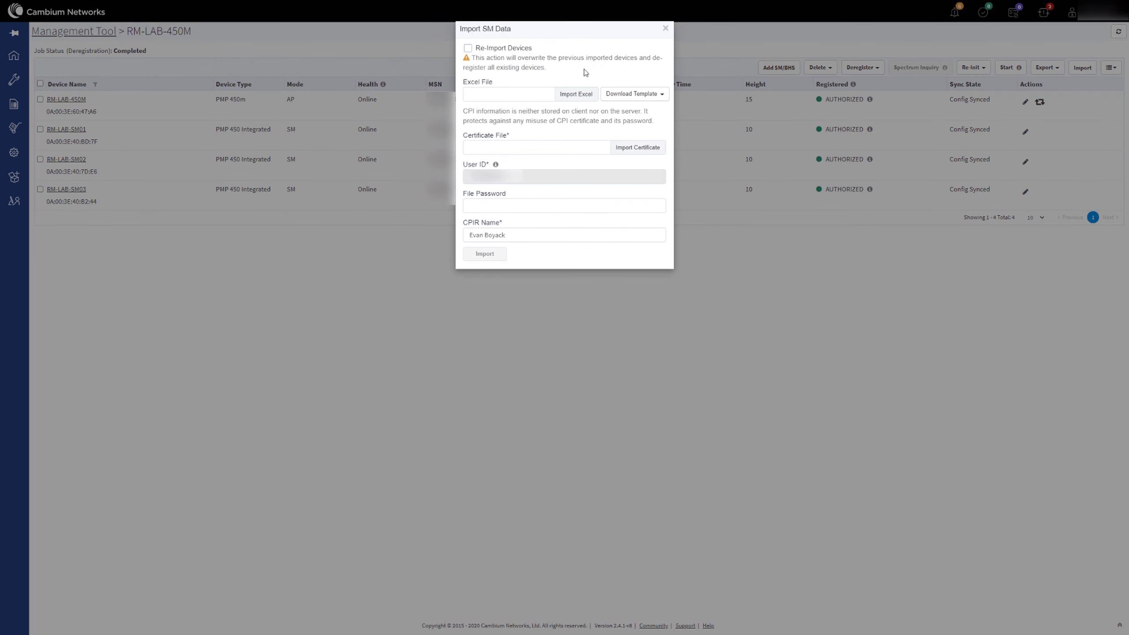
click(580, 95)
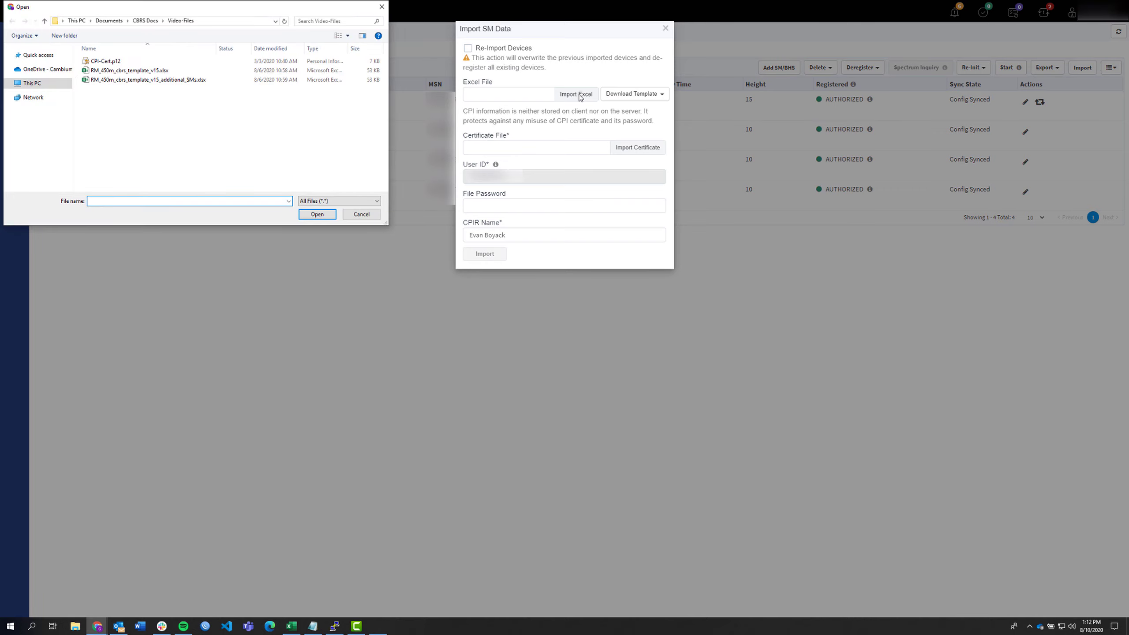
click(192, 81)
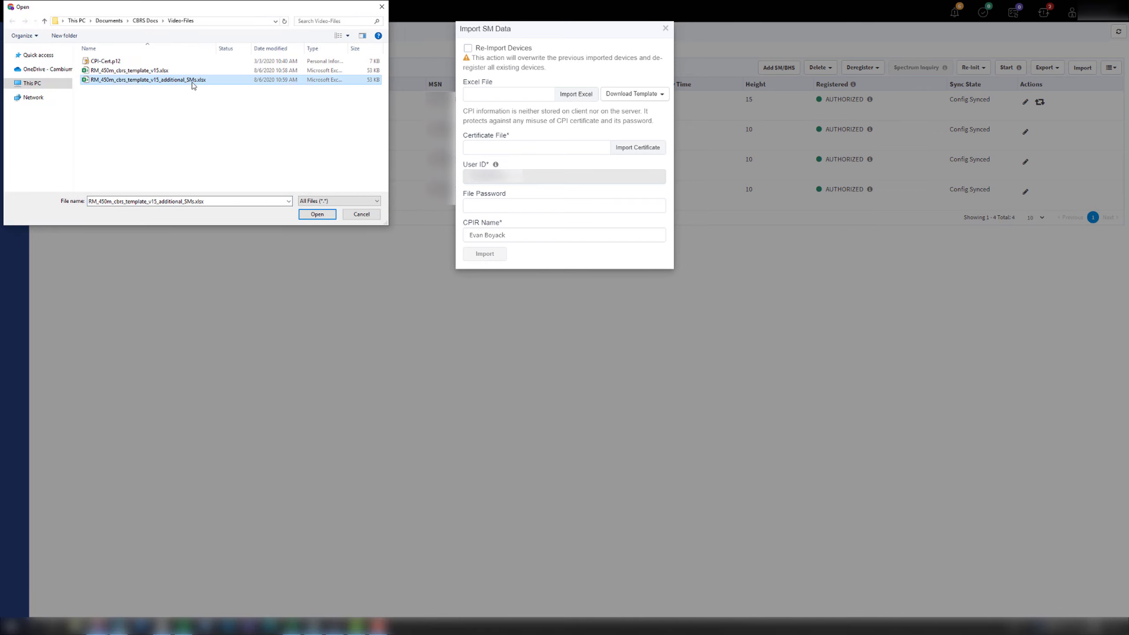
click(317, 214)
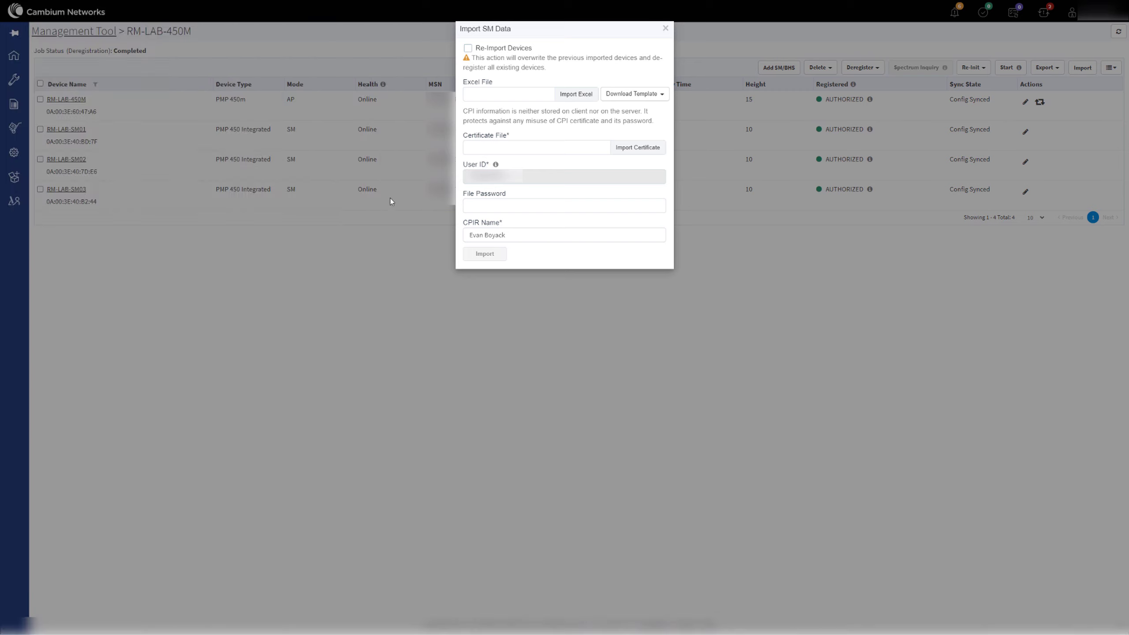
Add CPI-Cert.p12 as the certificate file for the additional SMs and import the SM data.
click(627, 149)
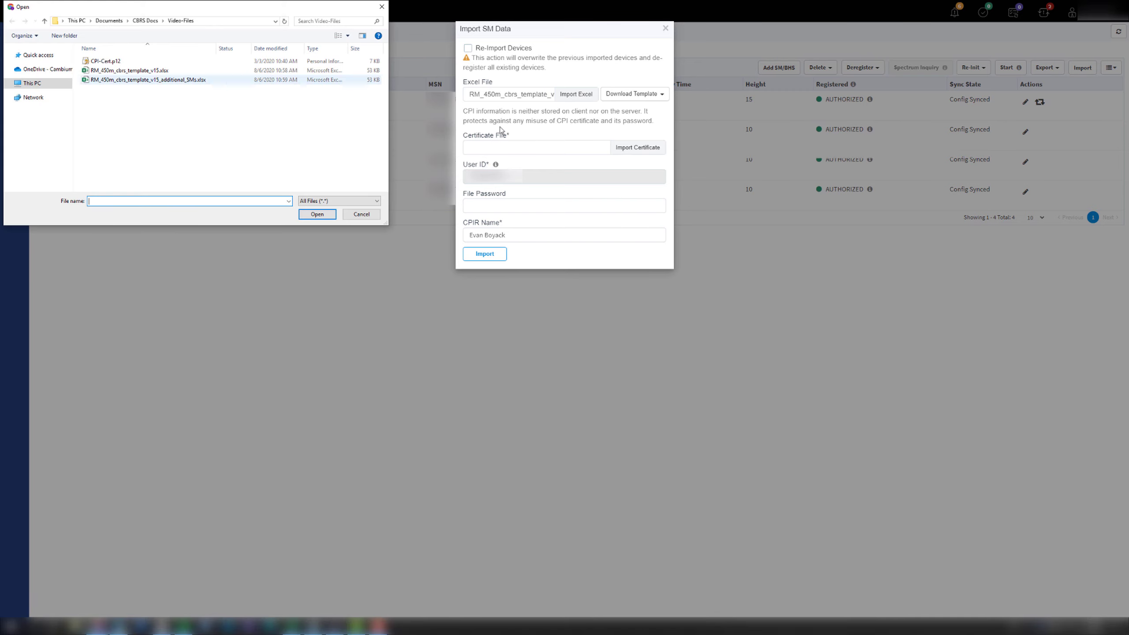
click(111, 62)
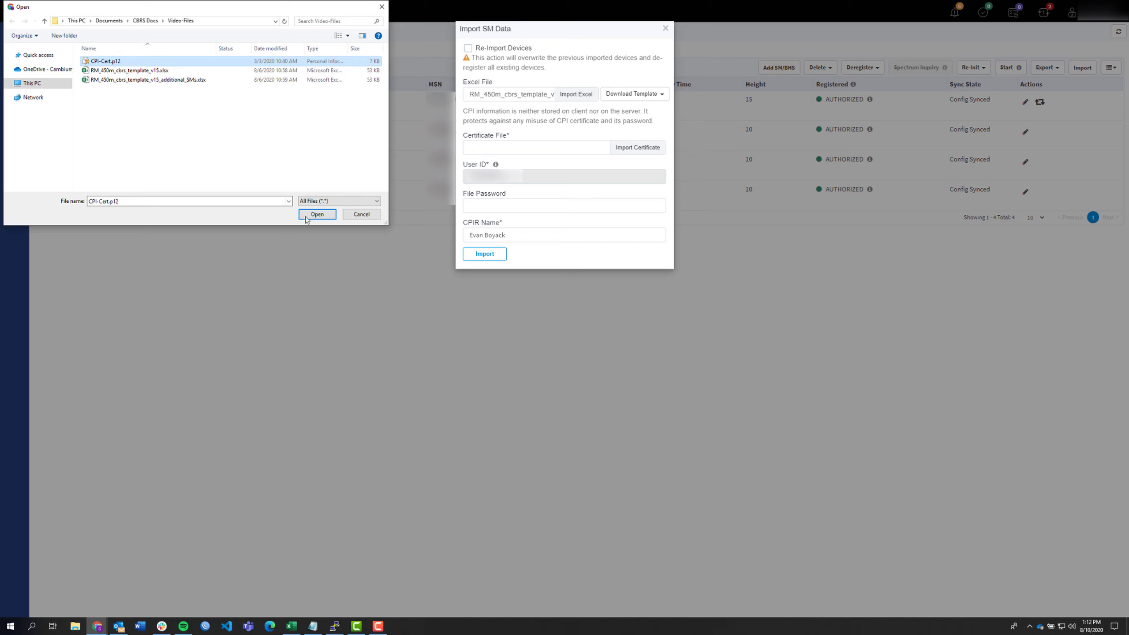
click(316, 215)
click(485, 254)
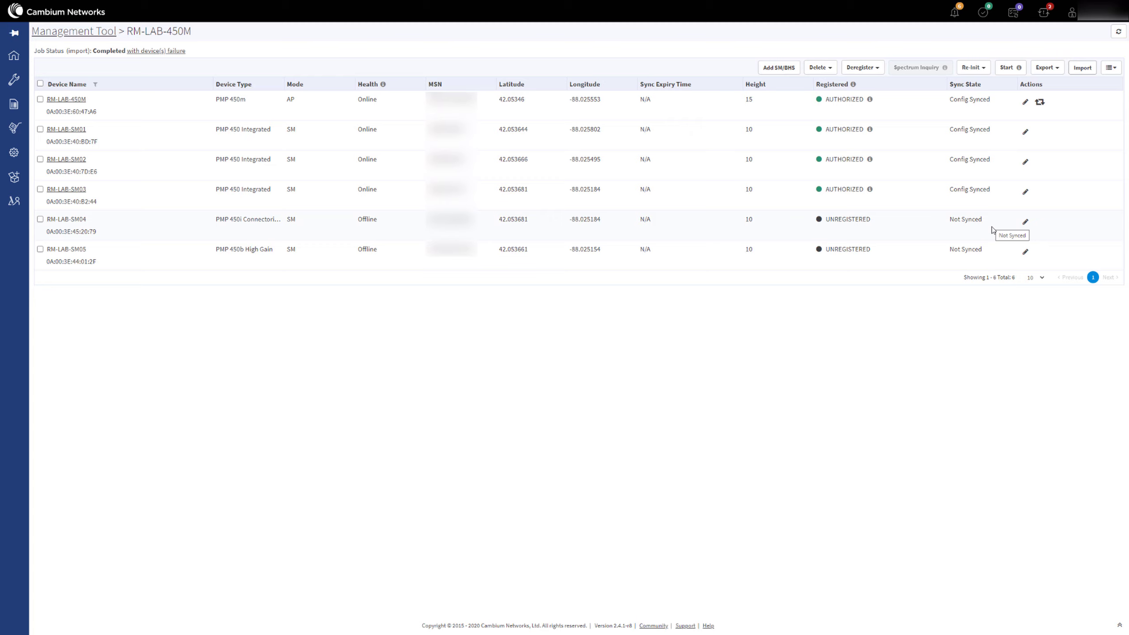
Start SAS registration for the imported SMs, and approve the waiting PMP 450b High Gain and PMP 450i SMs in the onboarding queue.
click(1005, 71)
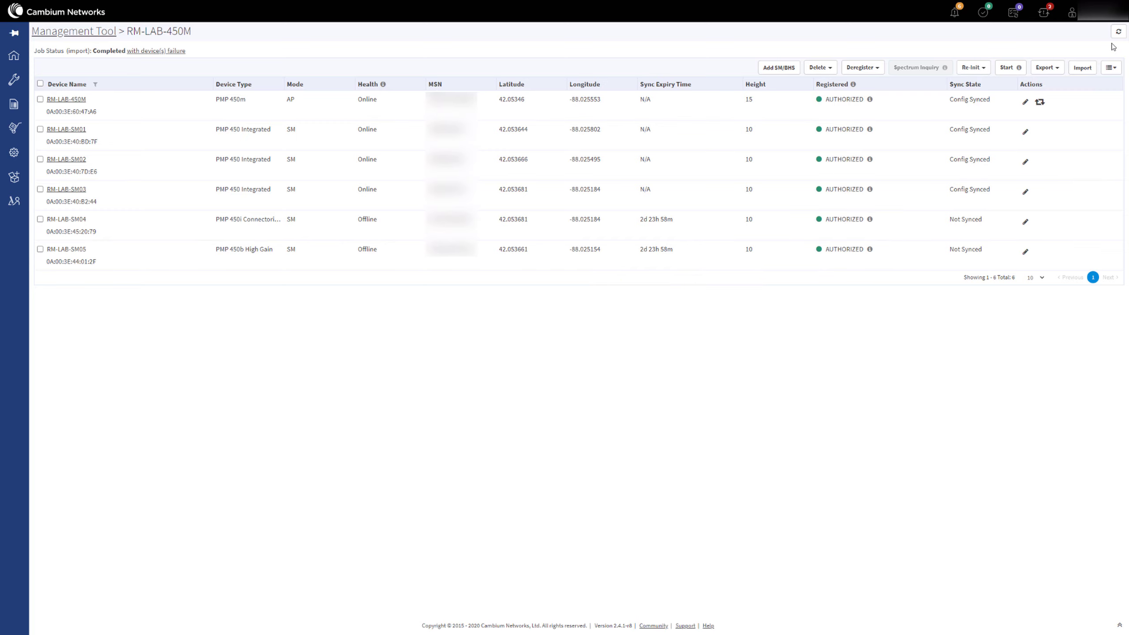
click(14, 128)
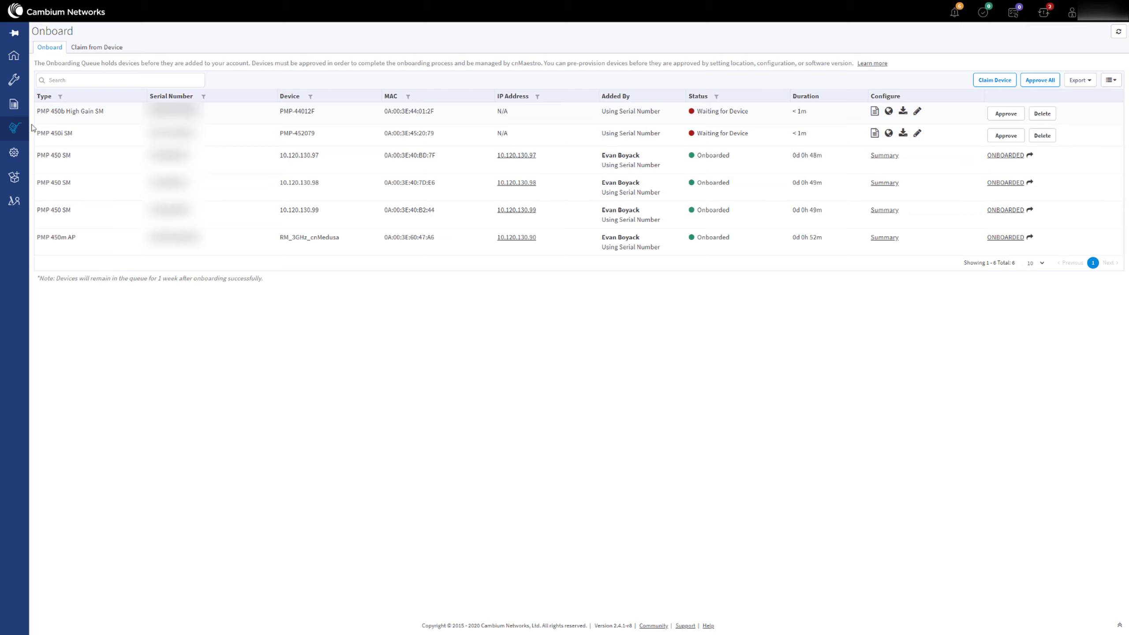
click(989, 116)
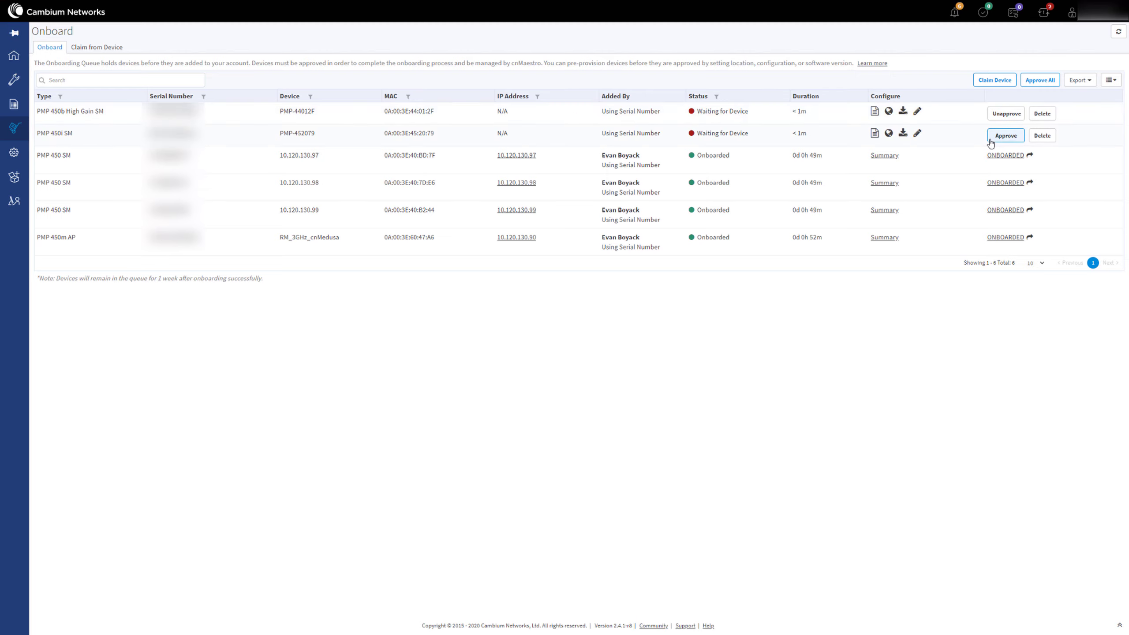
click(991, 138)
Return to the RM-LAB-450M sector in the CBRS management tool and refresh the sync state of its SMs.
mouse_move(24, 180)
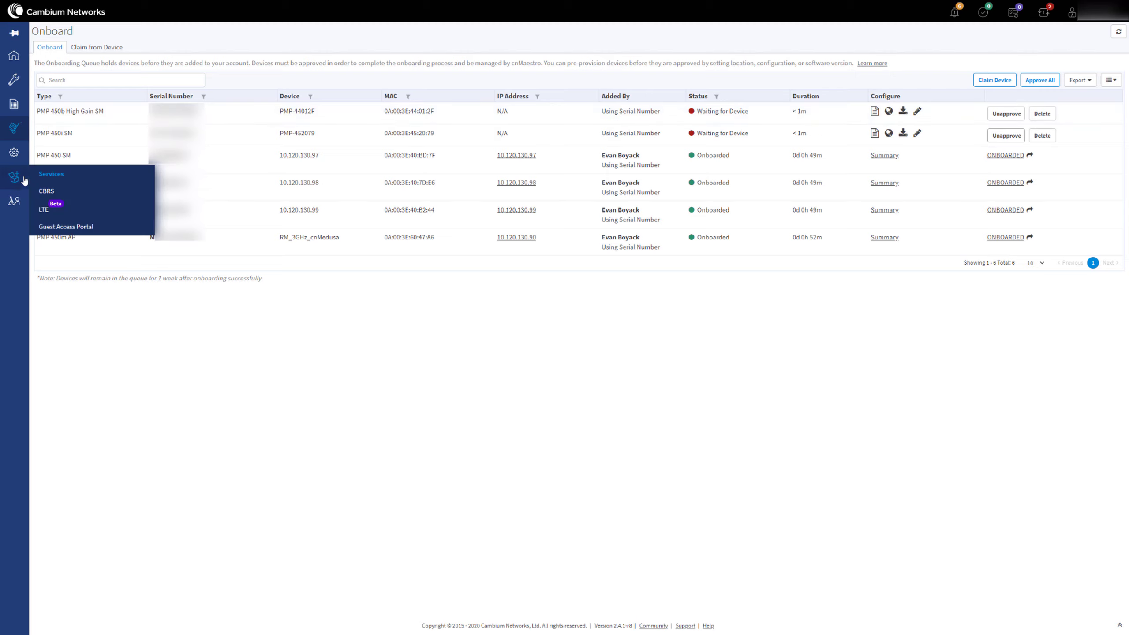
click(97, 191)
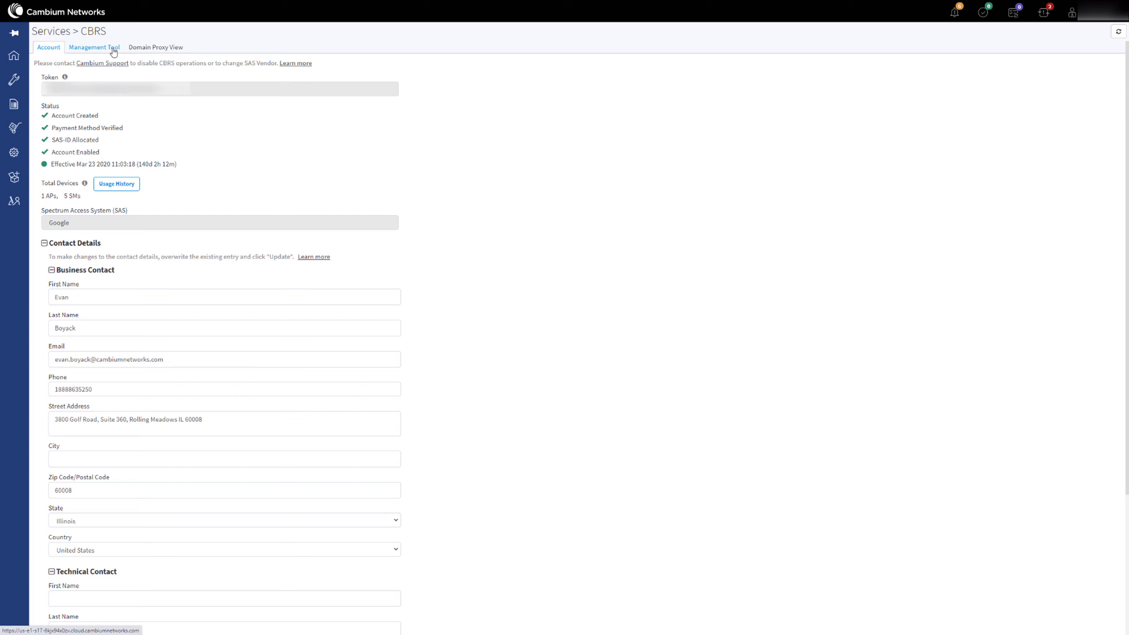
click(94, 47)
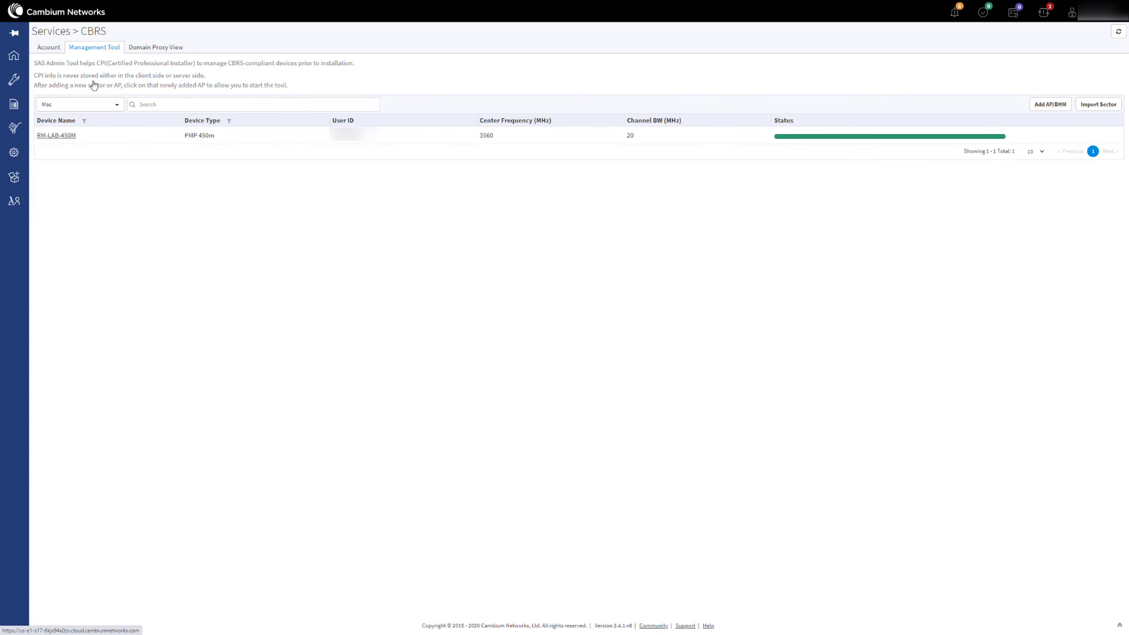
click(61, 136)
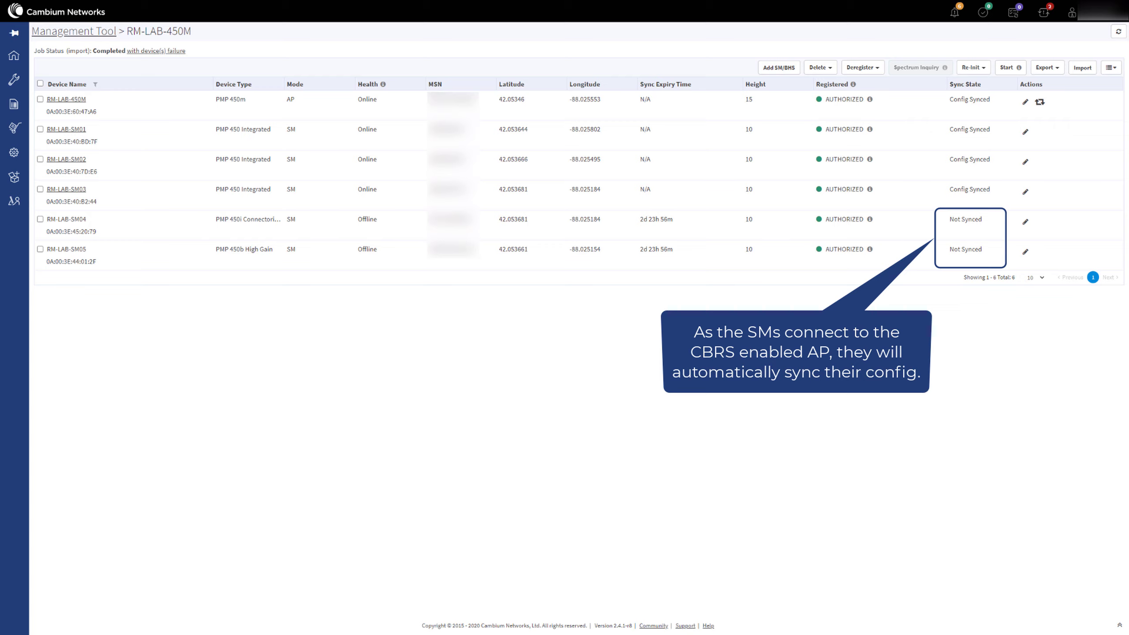
click(1118, 33)
click(1119, 35)
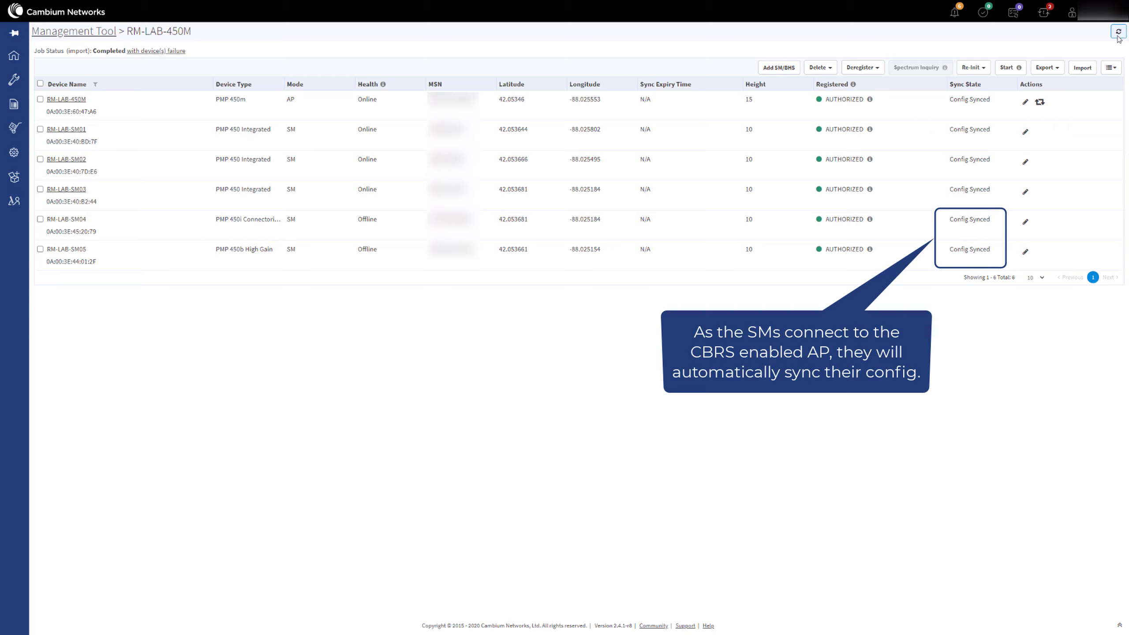